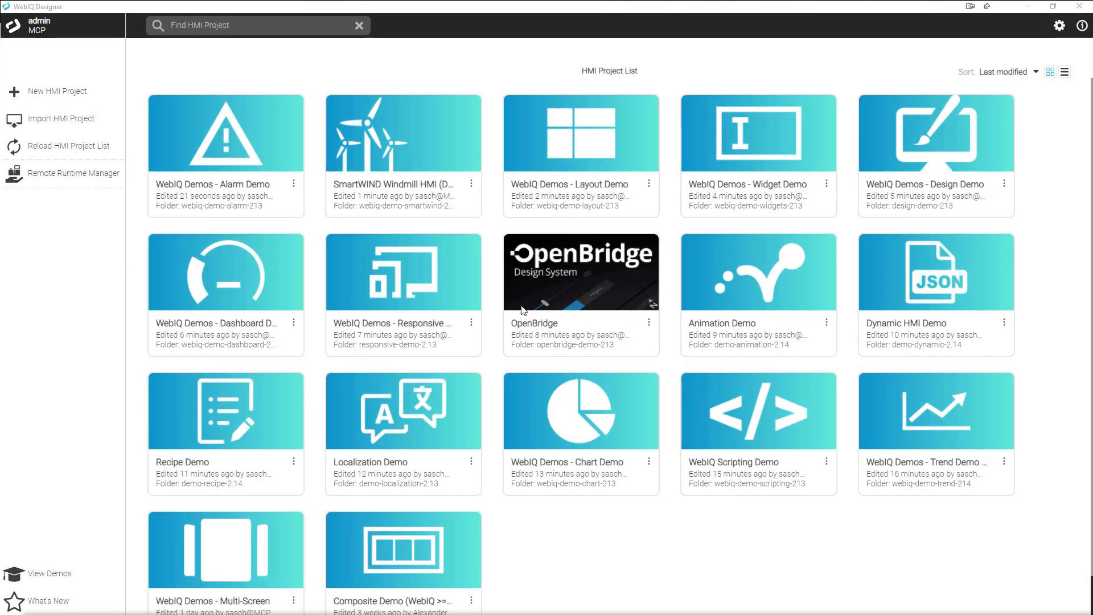
- Open the 'WebIQ Demos - Widget Demo' tile from the HMI project list
left_click(753, 138)
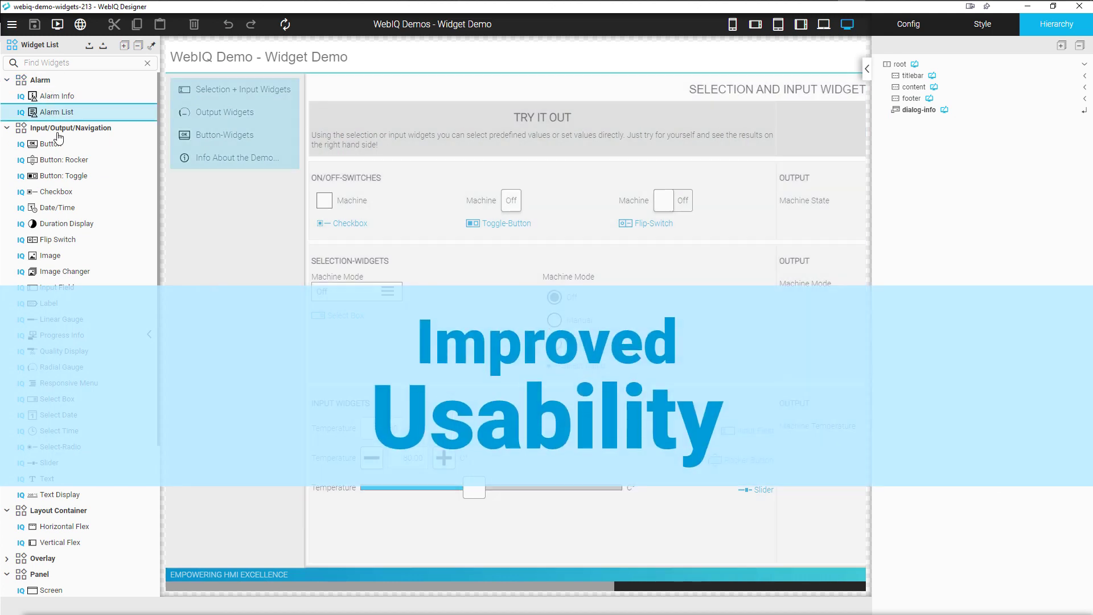
- Collapse and restore the Widget List, then select the page's content area
left_click(149, 336)
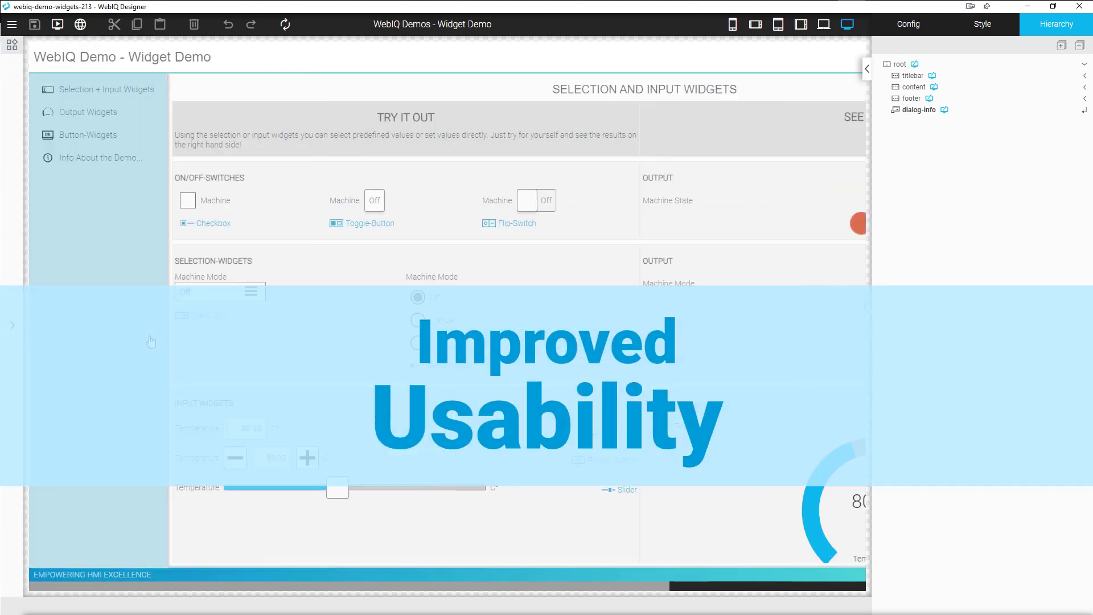
left_click(13, 328)
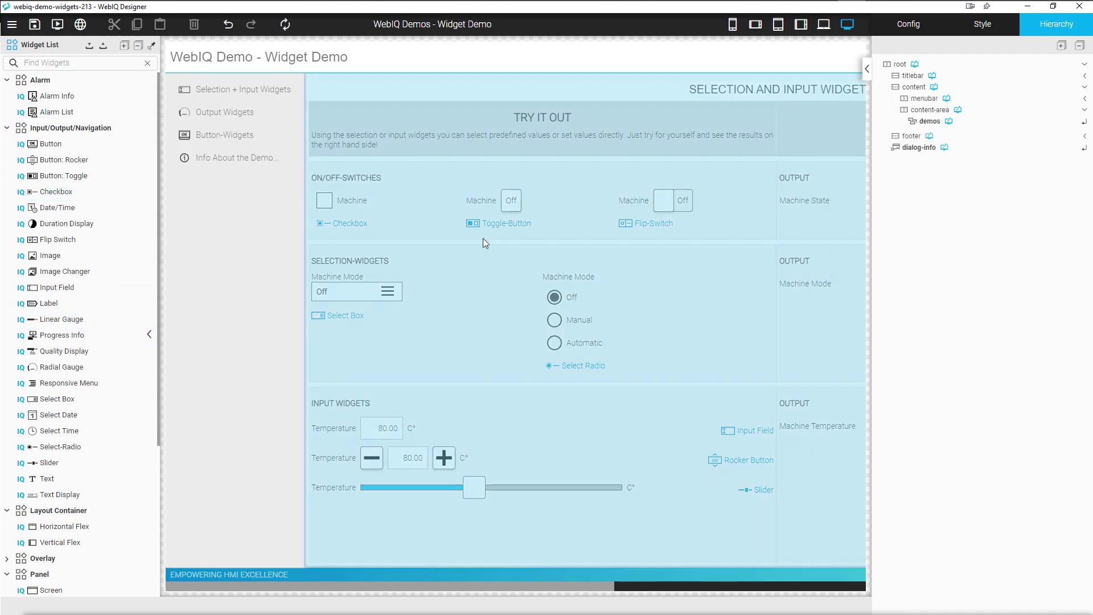
left_click(483, 238)
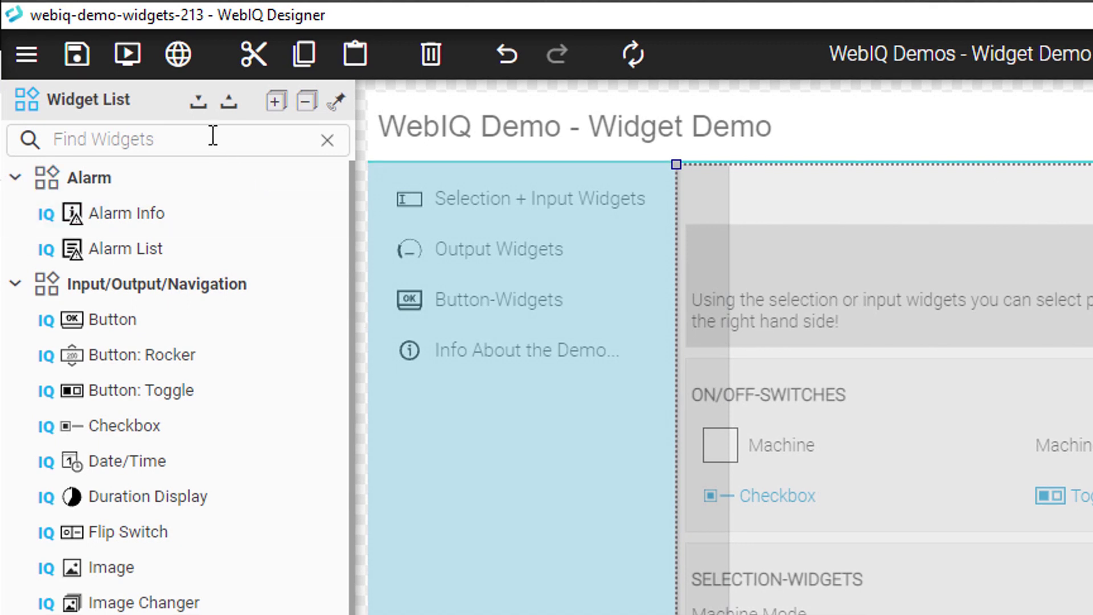
- Filter widgets by 'alarm', drop Alarm Info into the title bar, then undo it
left_click(213, 135)
type("alarm")
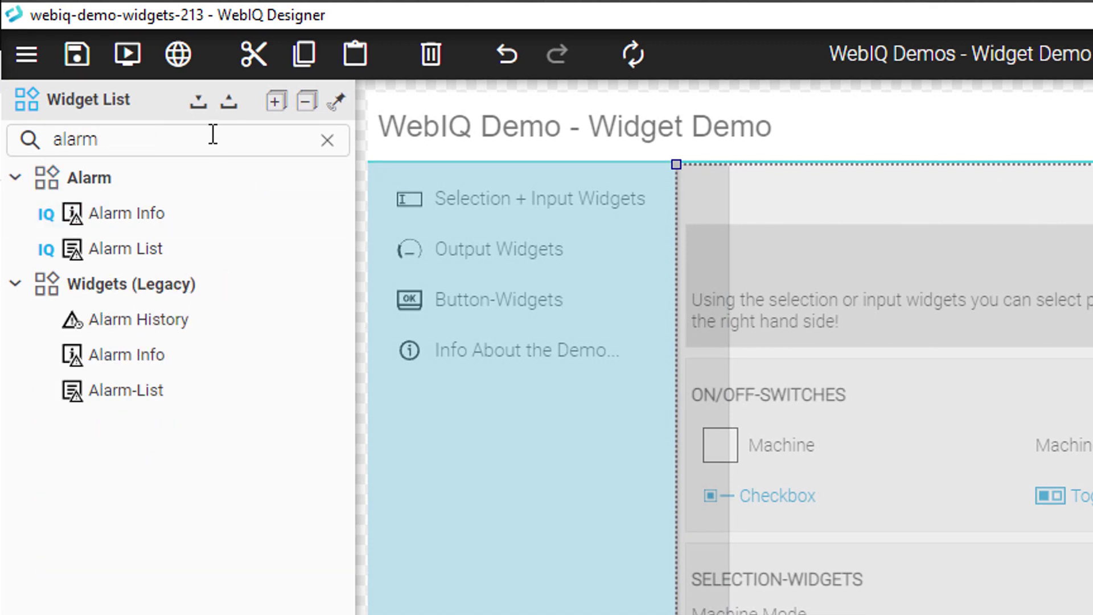
left_click_drag(73, 215, 948, 119)
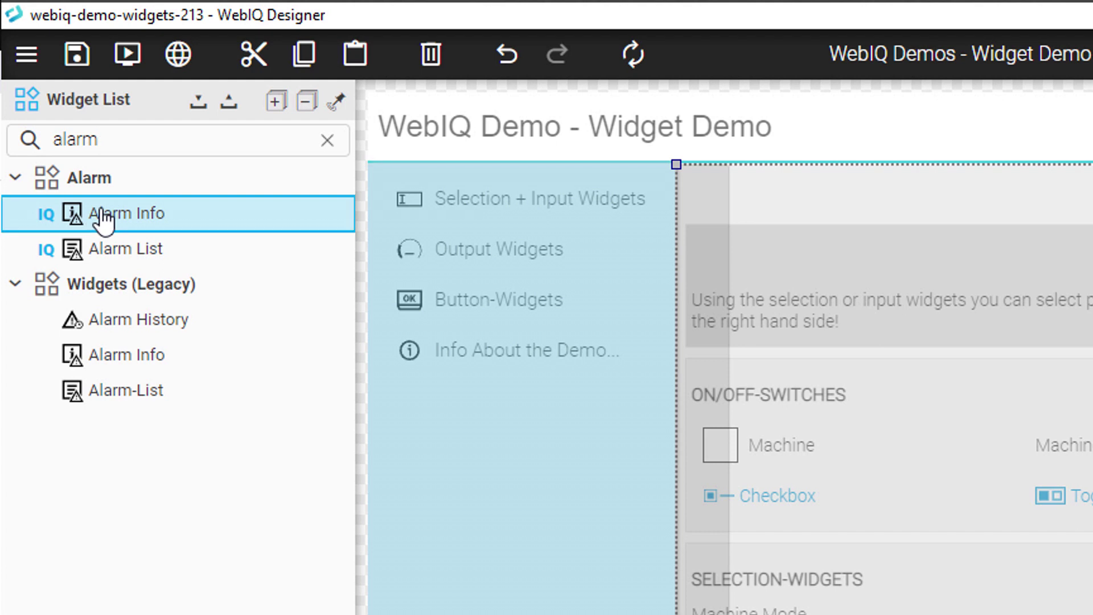
left_click_drag(519, 64, 519, 60)
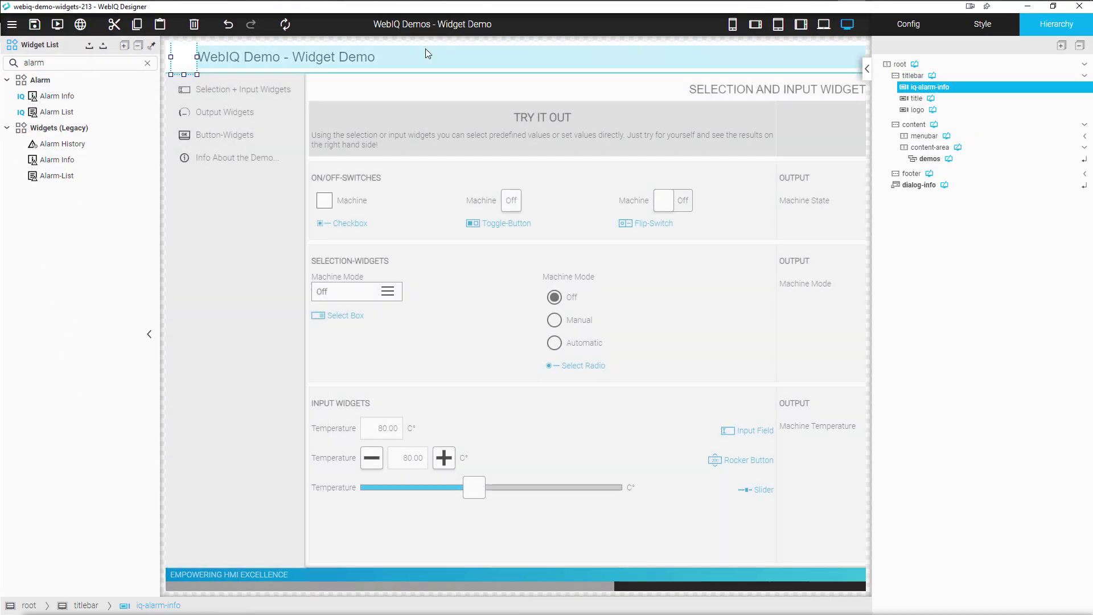
key("ctrl+z")
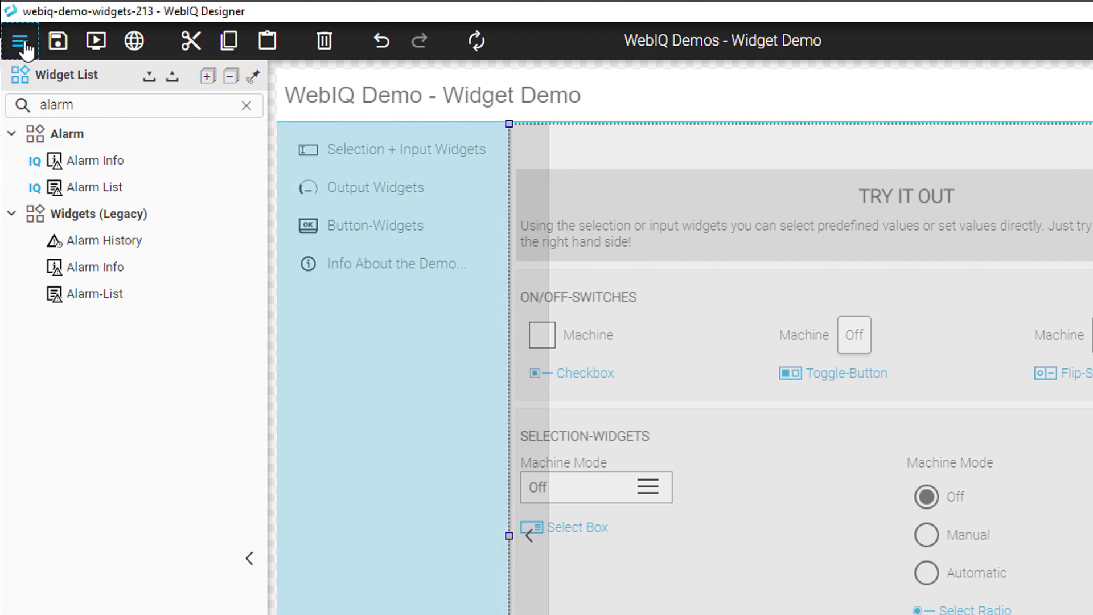
- Show the main menu's Managers submenu with Layout, Localization, Code and Alarm managers
left_click(22, 43)
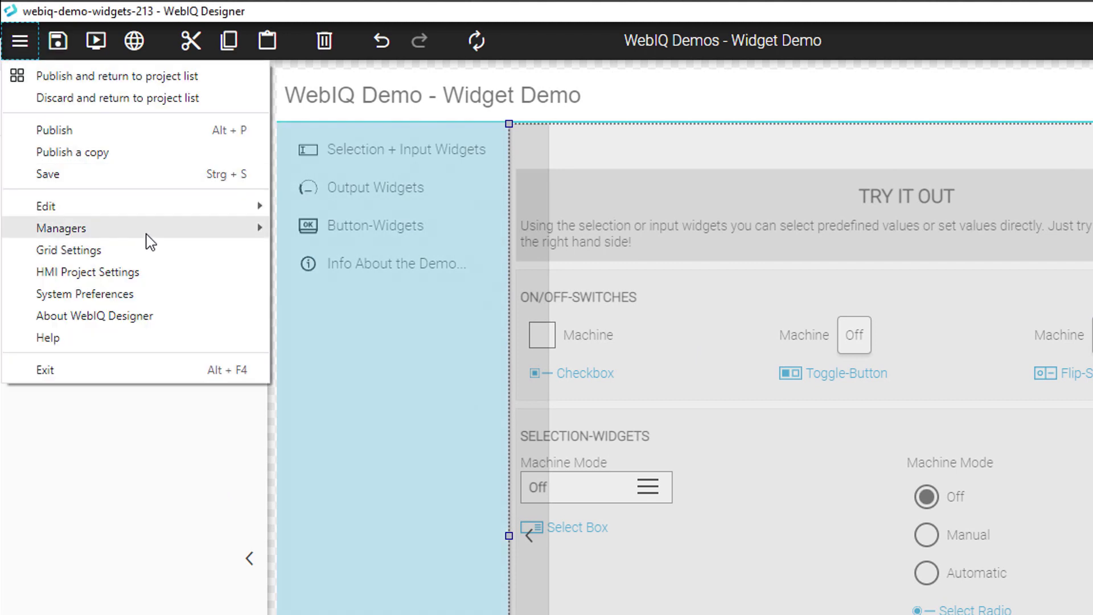
mouse_move(152, 231)
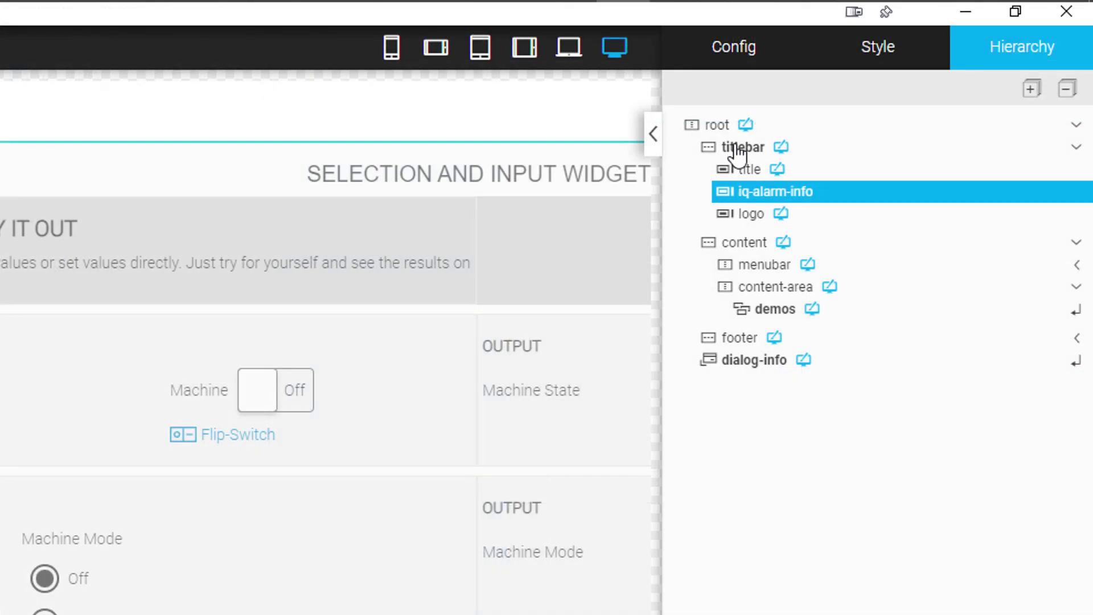
- Select the titlebar, root and content elements in the Hierarchy tab in turn
left_click(737, 148)
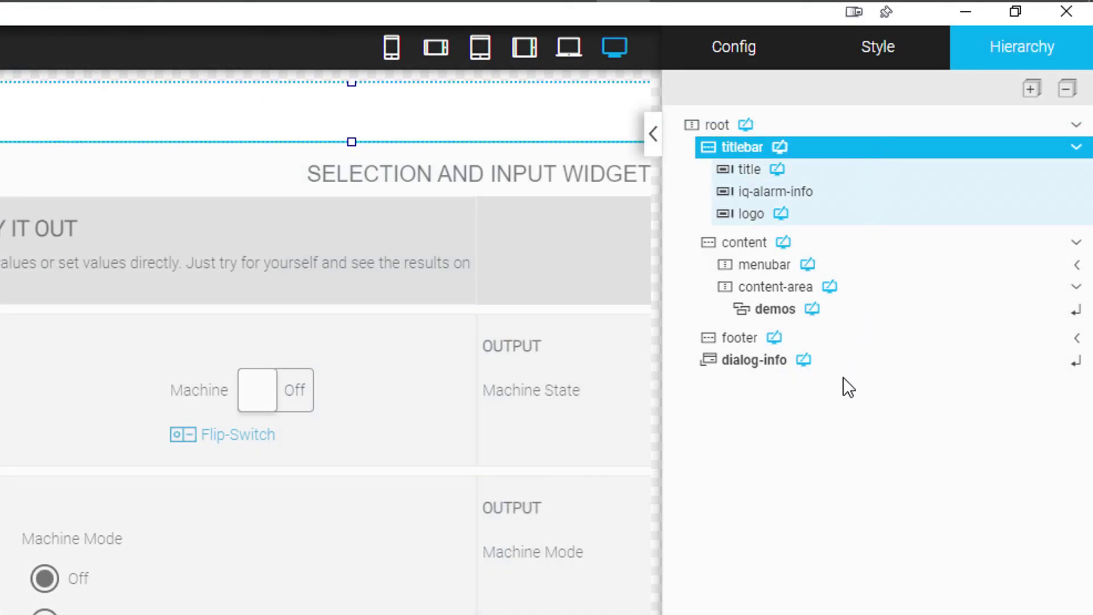
left_click(721, 127)
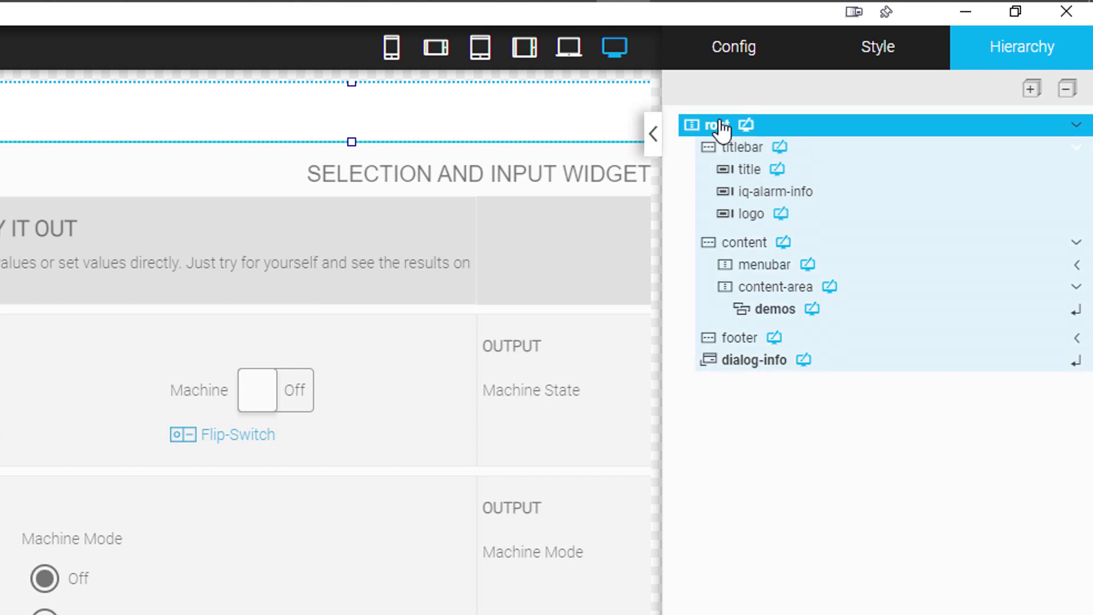
left_click(756, 249)
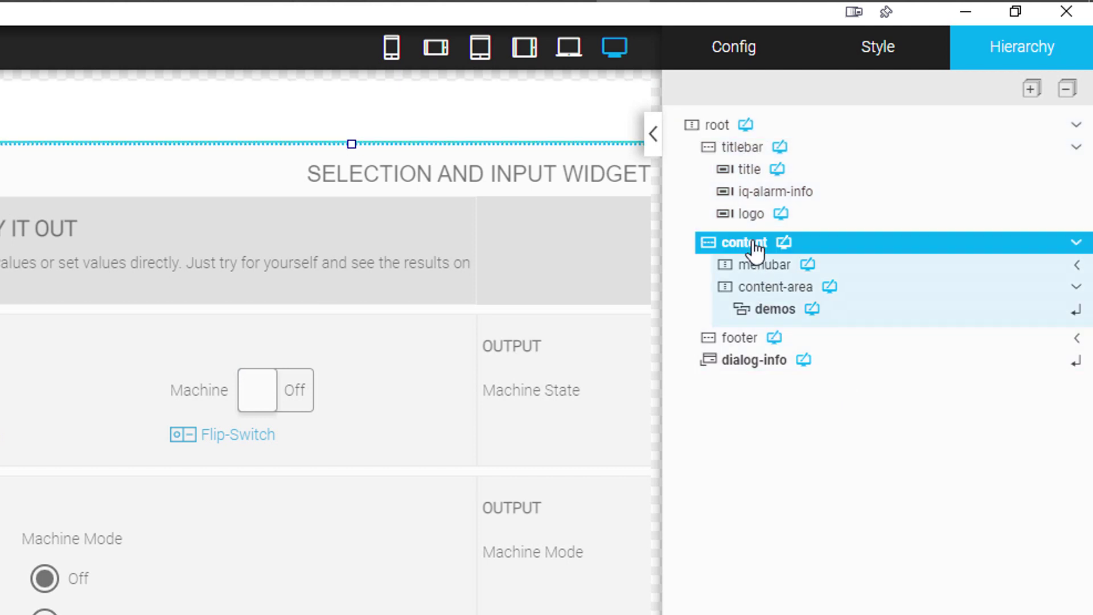
- Multi-select iq-alarm-info, logo, title and footer and bring up their context menu
left_click(775, 197)
left_click(757, 218, "ctrl")
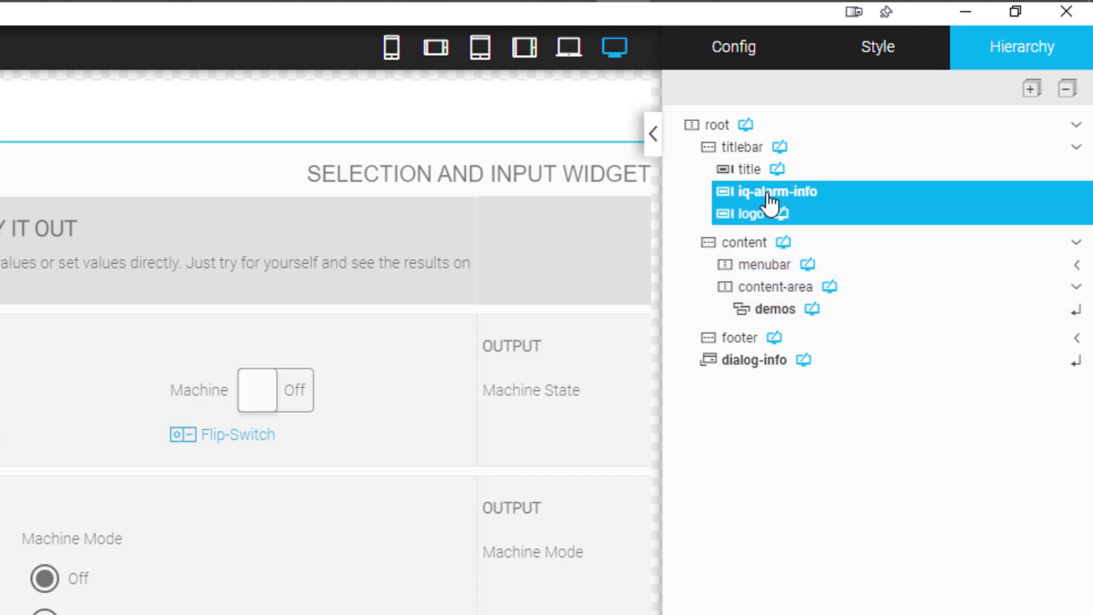
left_click(758, 172, "ctrl")
left_click(740, 339, "ctrl")
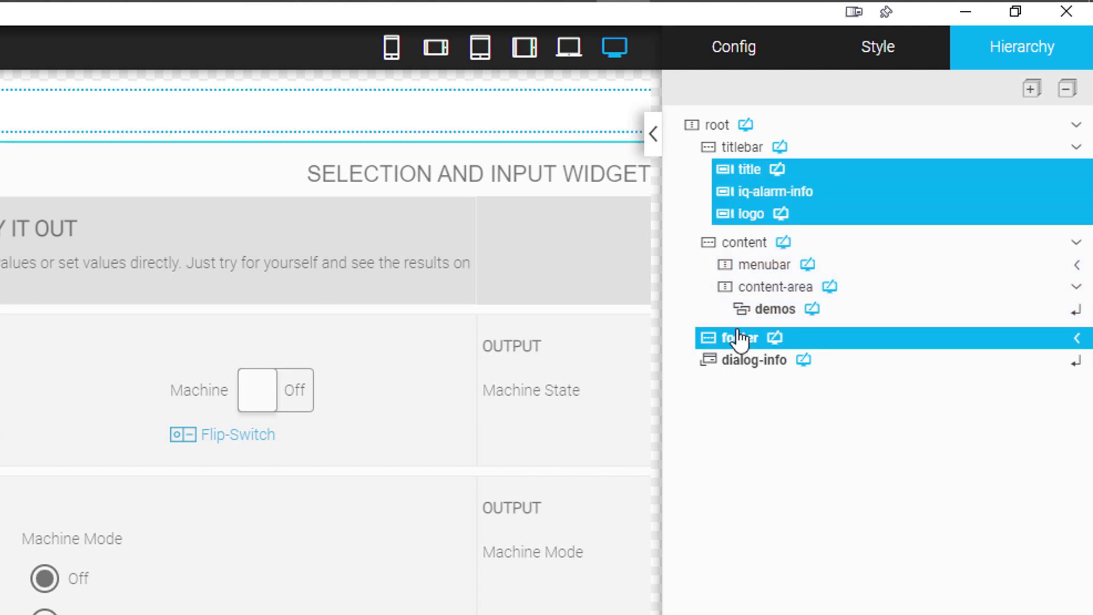
right_click(741, 338)
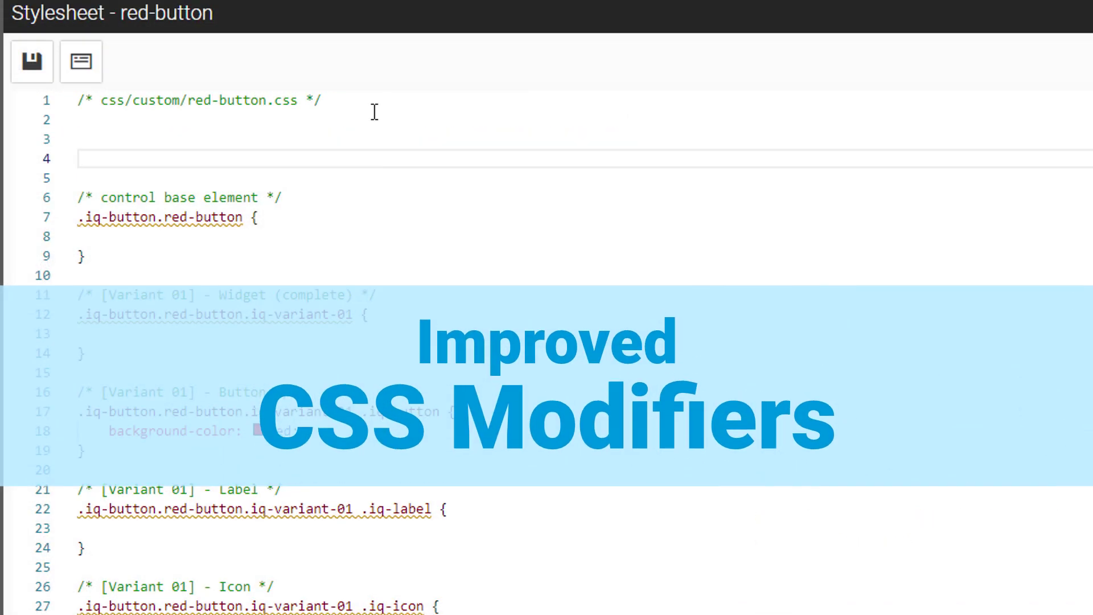
- Write a .blue { rule on line 4, autocompleting background-color and choosing blue
type(".blue {")
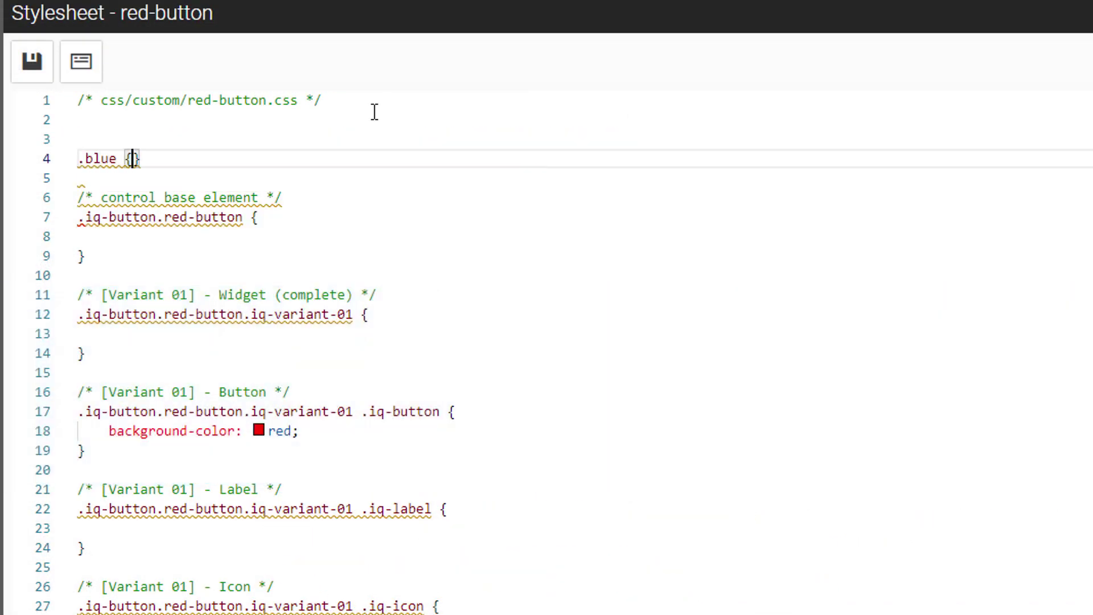
key("Return")
type("b")
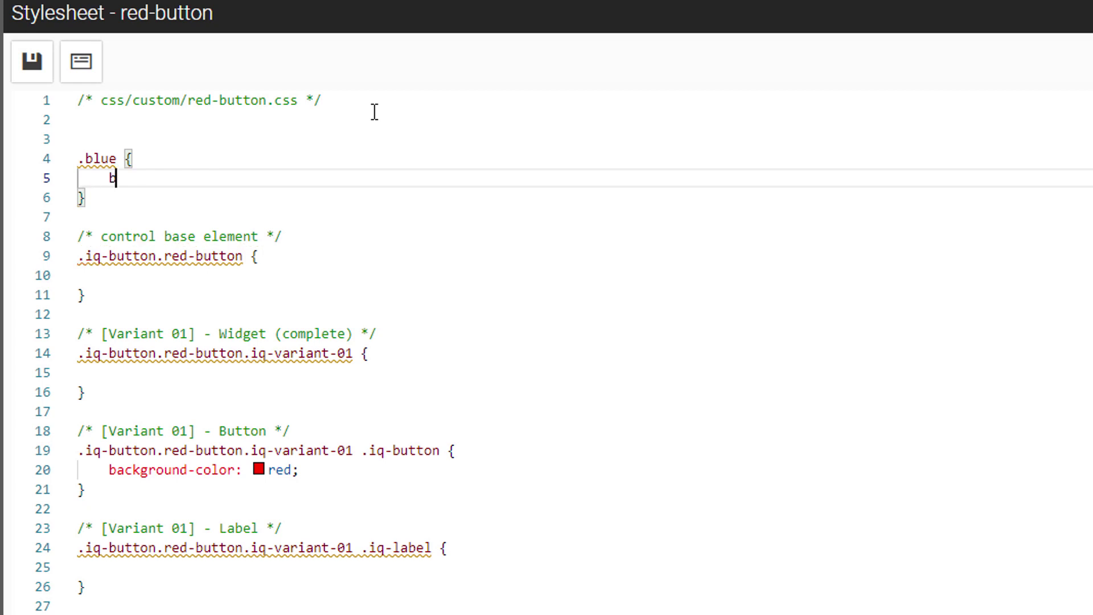
type("ackground-col")
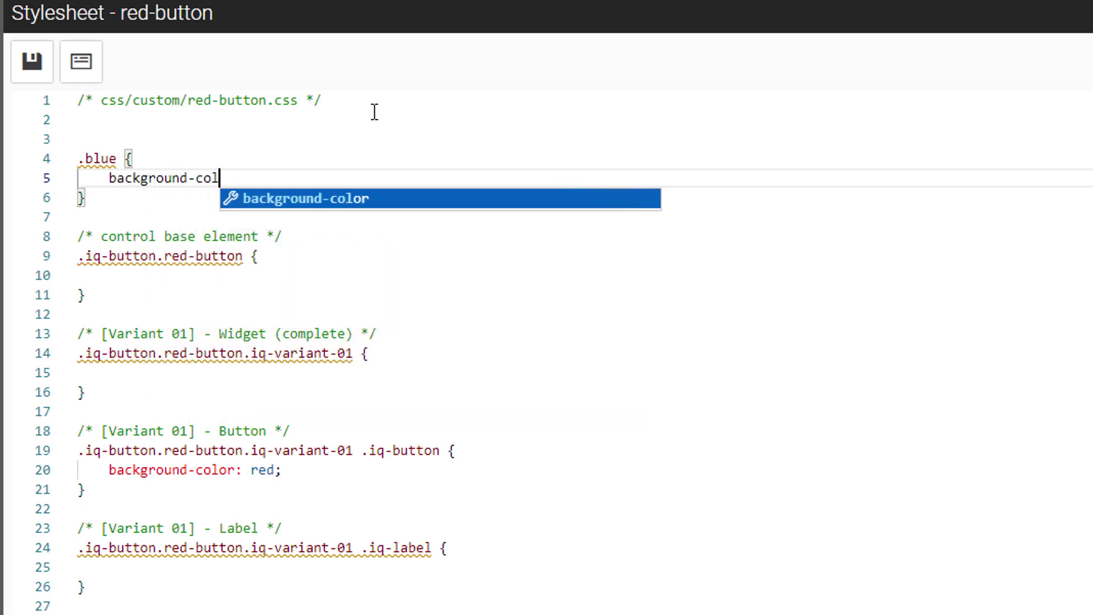
key("Return")
key("Down")
key("Down")
key("Down")
key("Down")
key("Down")
key("Down")
key("Down")
key("Down")
key("Down")
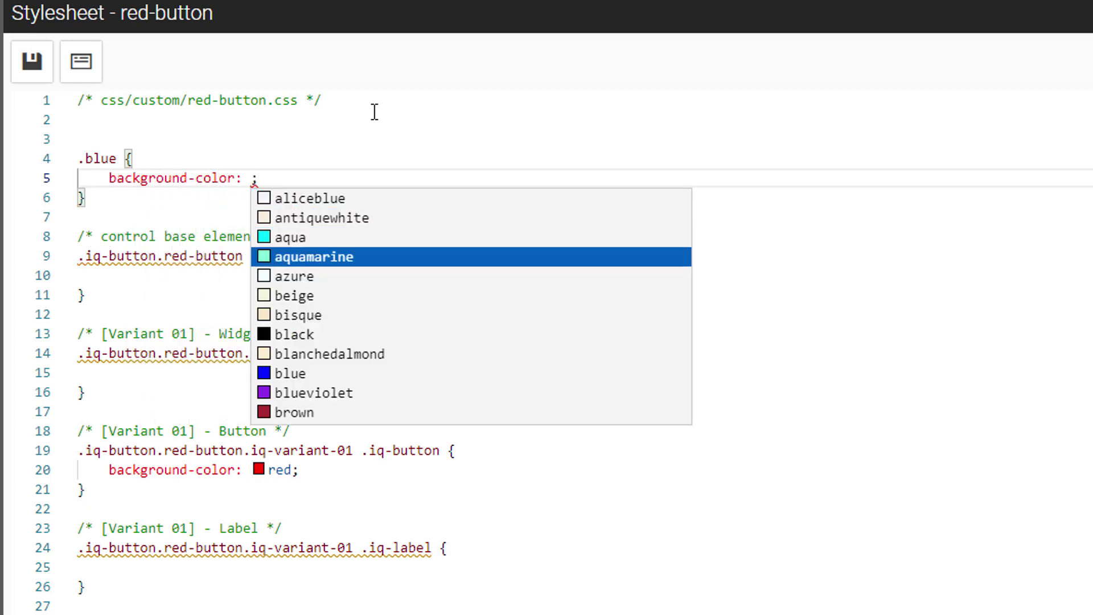
key("Return")
key("Down")
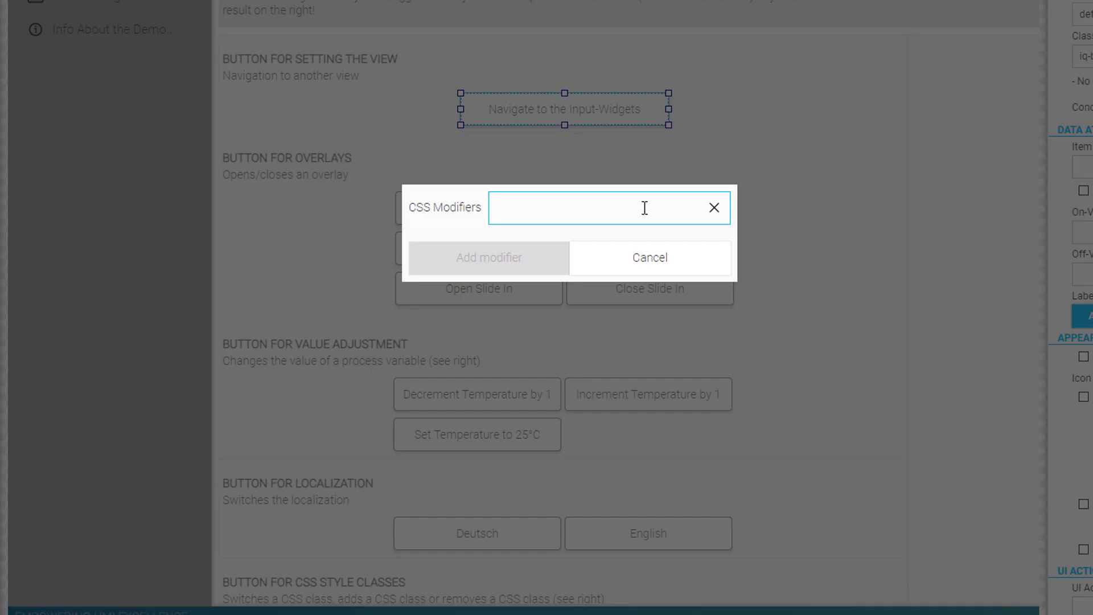
- Add the global blue CSS modifier to the Input-Widgets navigation button, then delete it
left_click(645, 208)
key("Down")
key("Down")
key("Down")
key("Down")
key("Down")
key("Down")
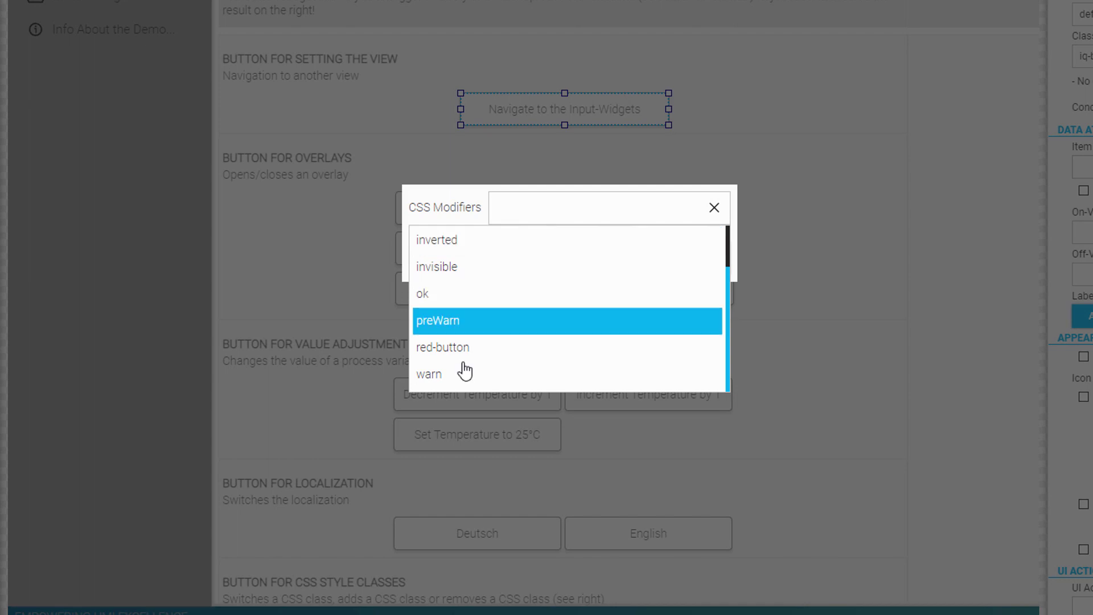
scroll(473, 342, "up", 3)
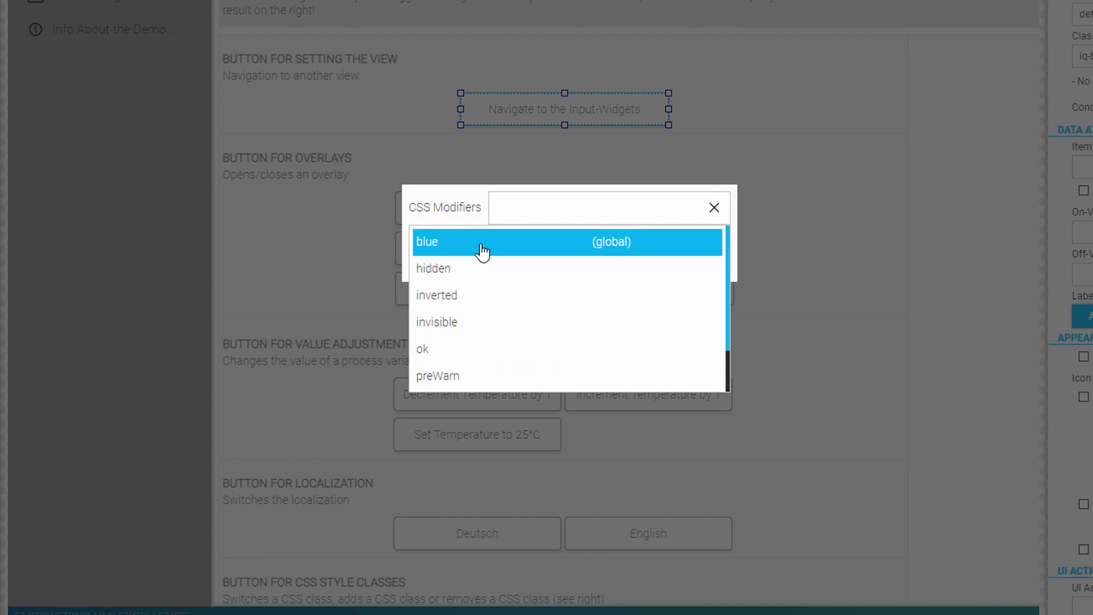
left_click(525, 257)
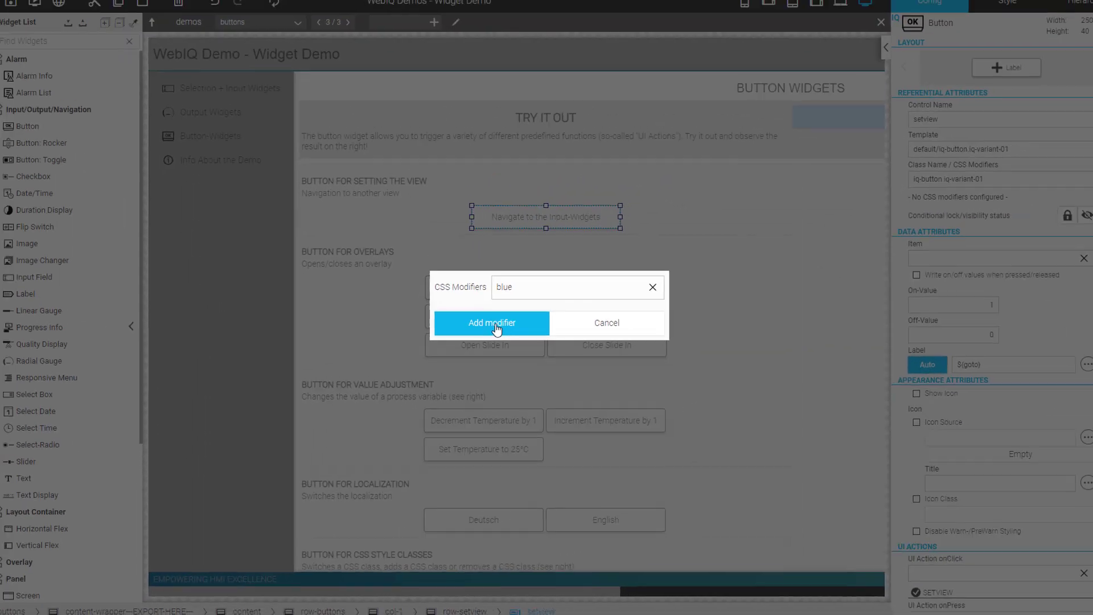
left_click(530, 256)
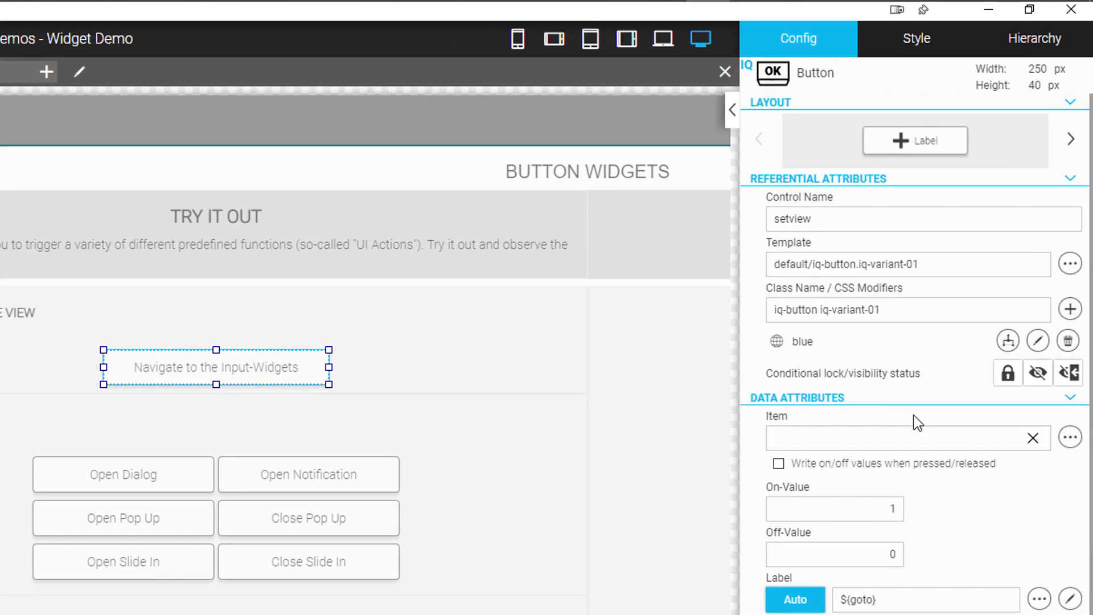
left_click(1068, 341)
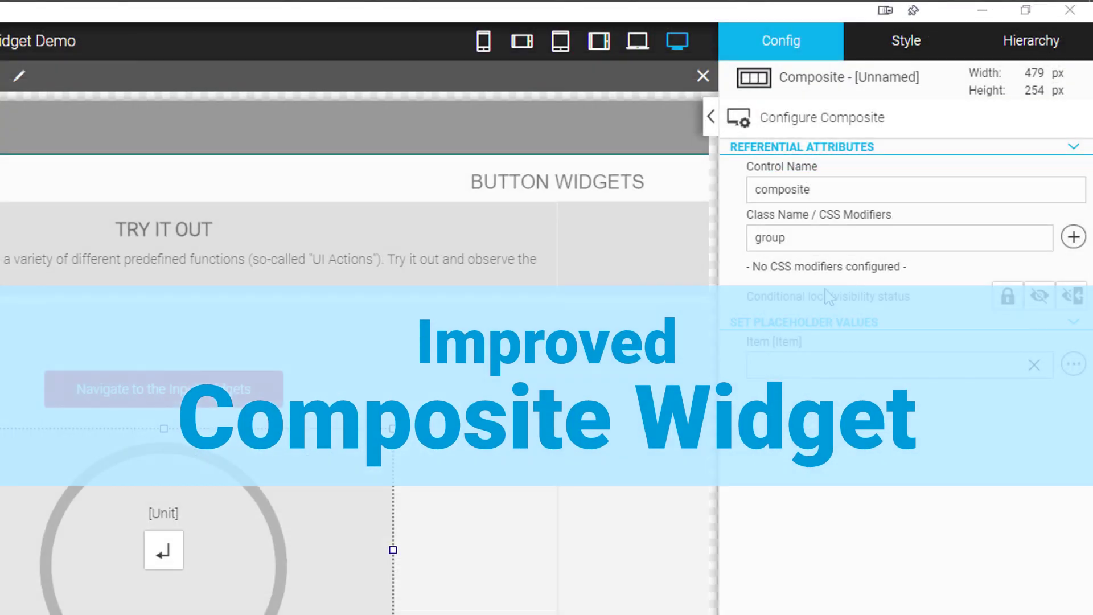
- Set the Item placeholder to DSin, then enter the composite and select its radial gauge
left_click(774, 359)
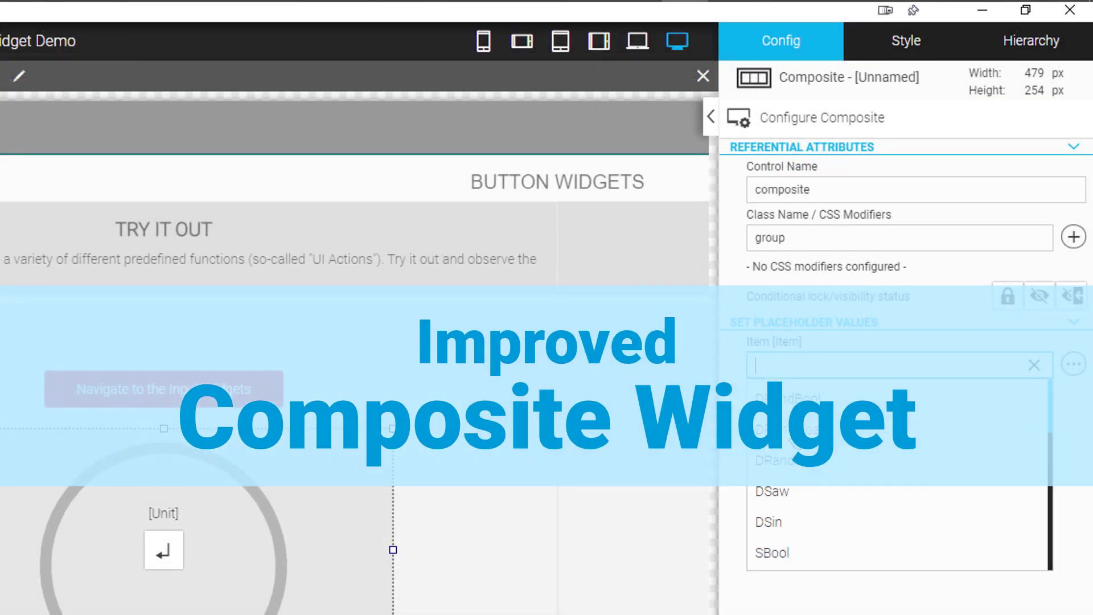
left_click(790, 521)
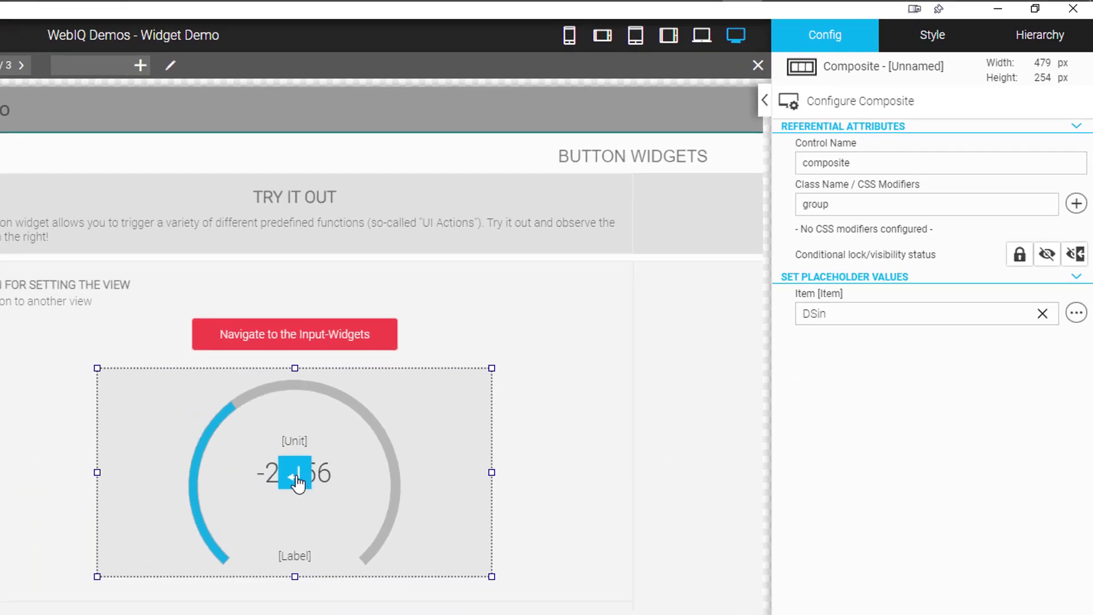
double_click(203, 549)
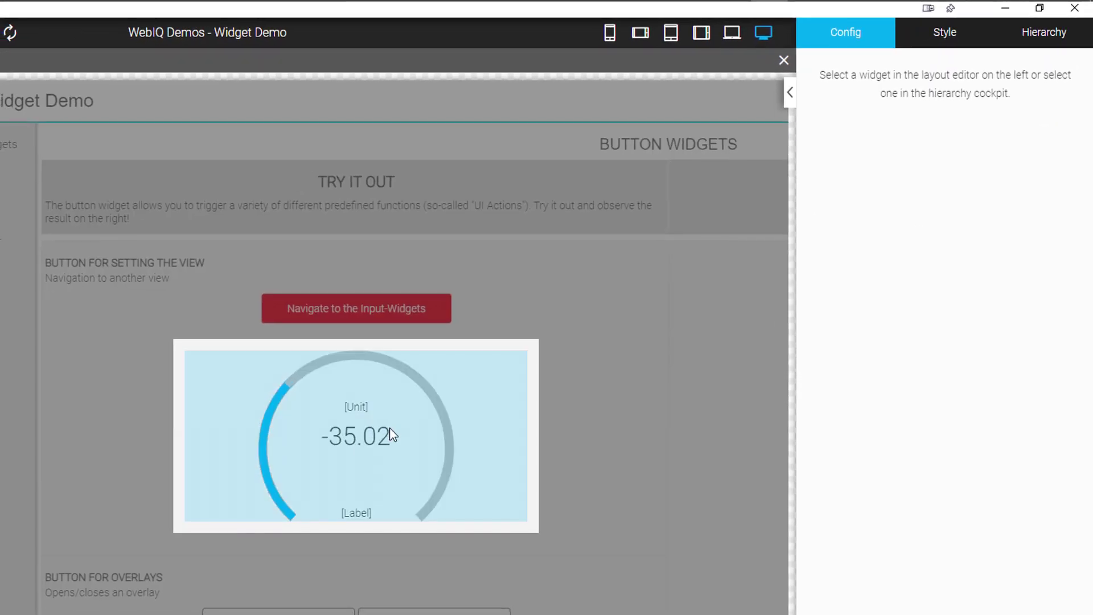
left_click(393, 435)
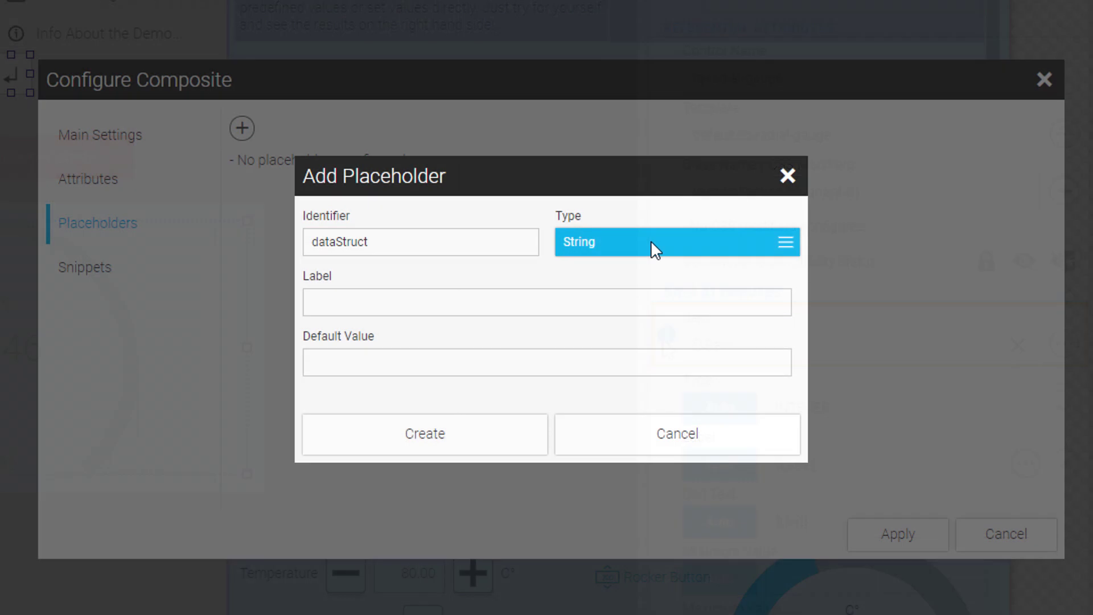
- Create a Structure-type placeholder labelled dataStruct using structure type actSetValue
left_click(651, 244)
left_click(654, 358)
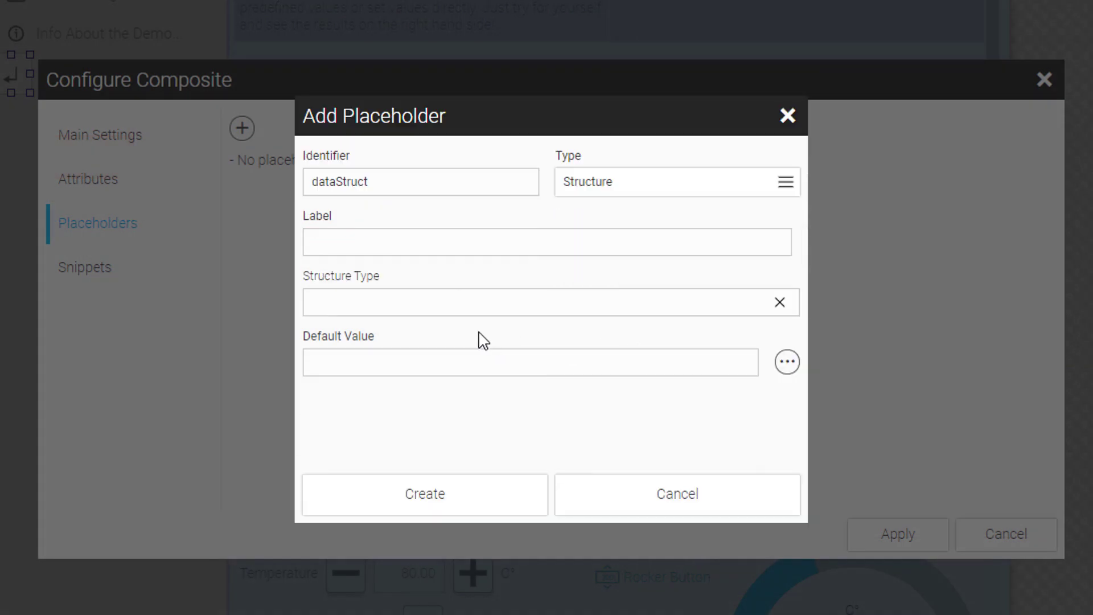
left_click(420, 239)
type("dataStruct")
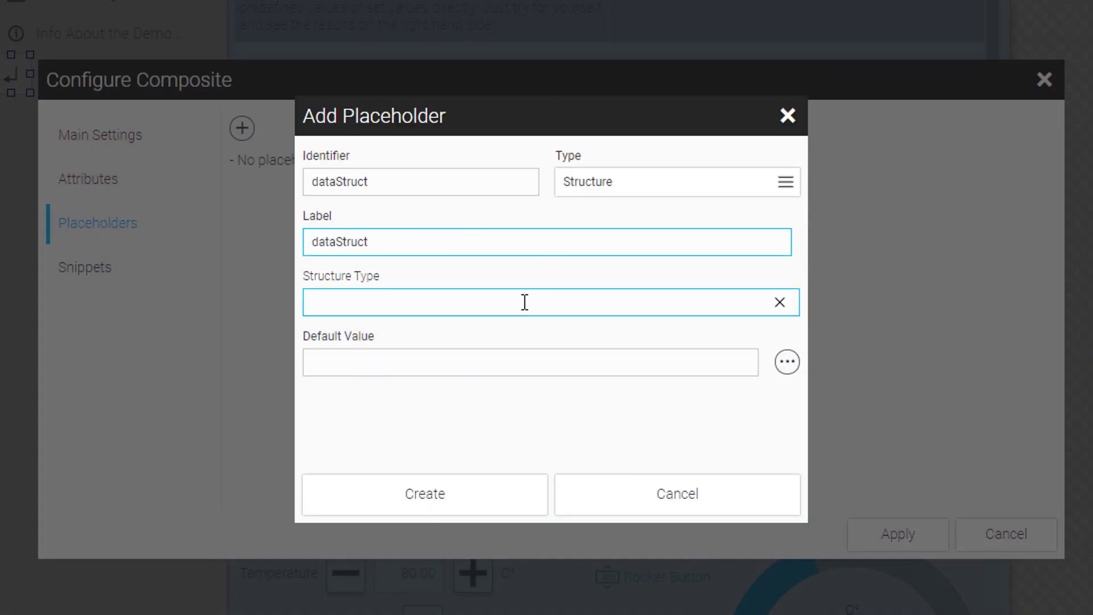
left_click(524, 302)
left_click(403, 340)
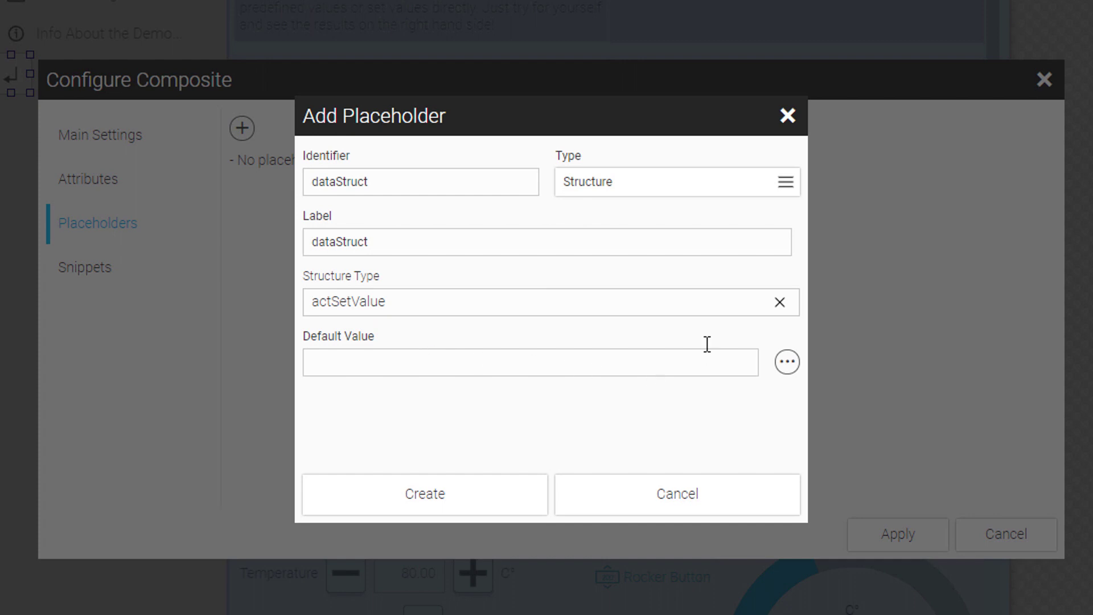
left_click(510, 496)
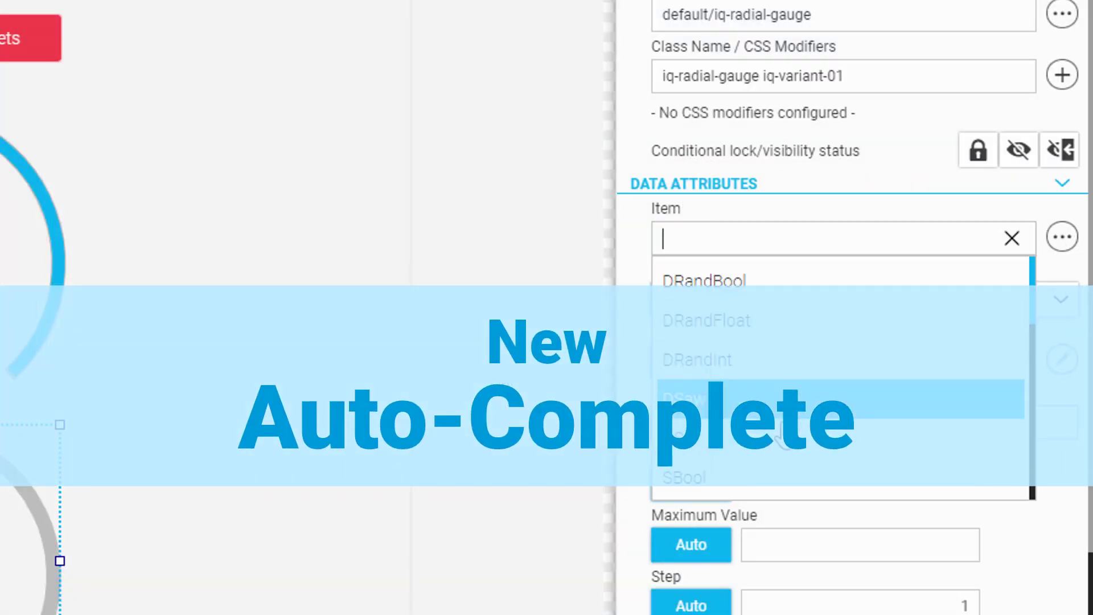
- Bind the radial gauge's Item to SInt, then type 'sas' to filter item suggestions
scroll(780, 447, "down", 3)
left_click(748, 393)
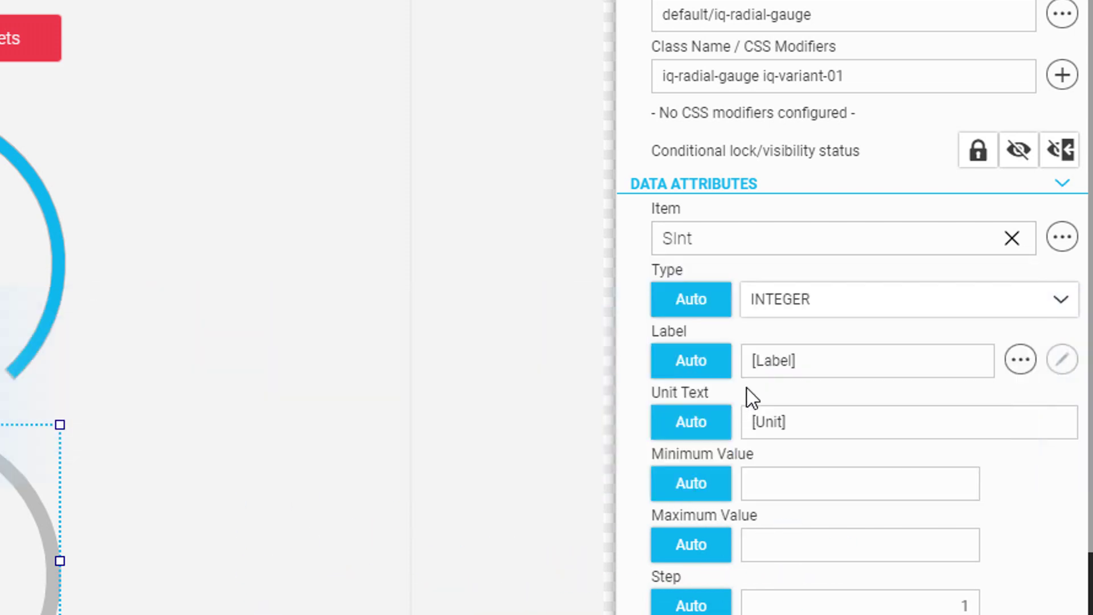
left_click(766, 235)
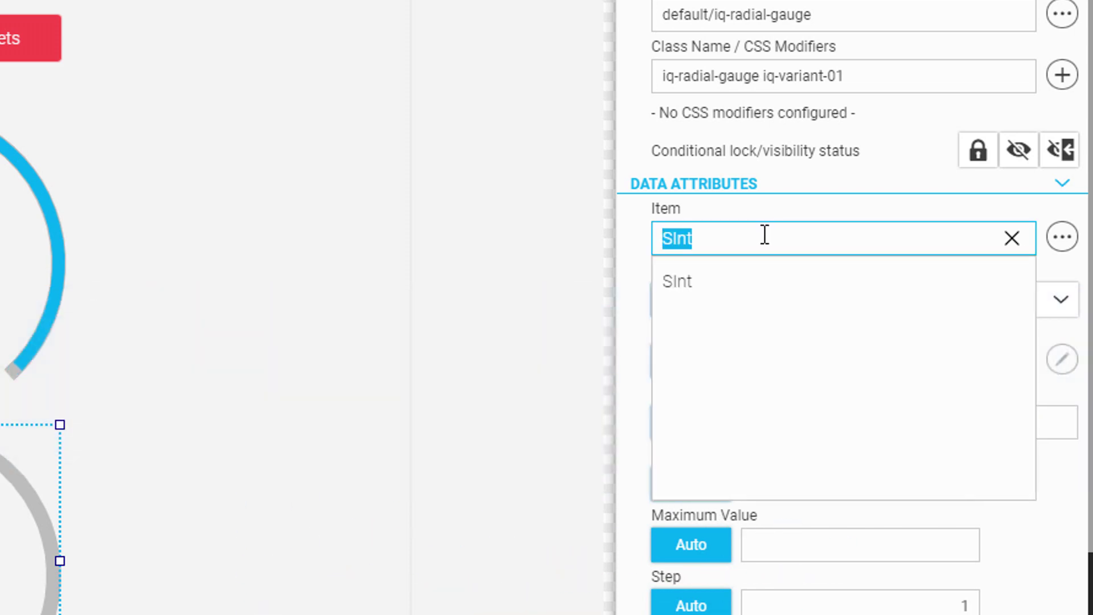
type("s")
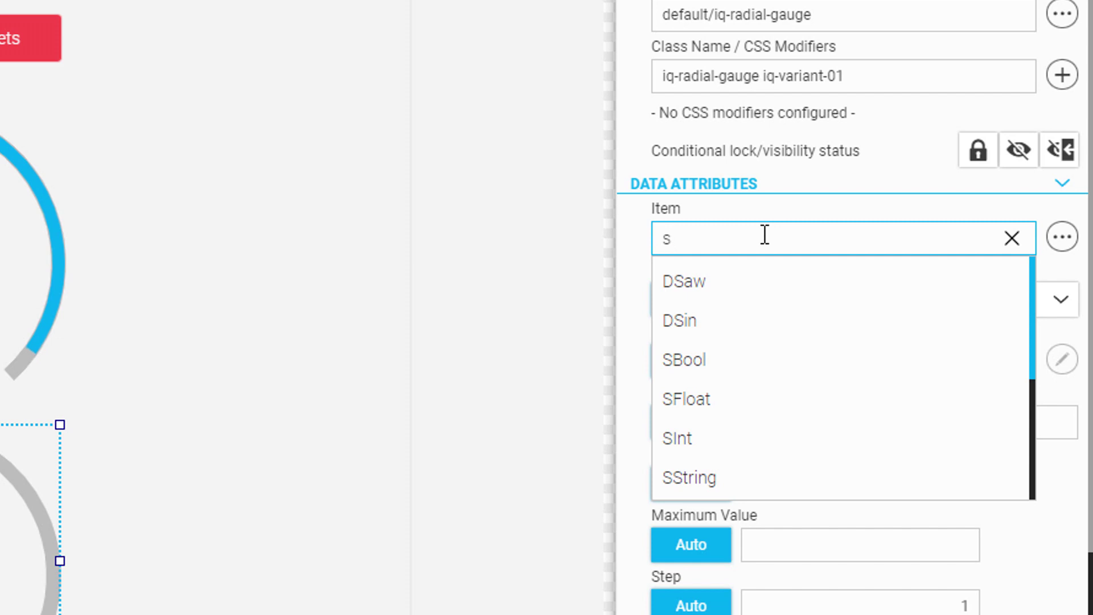
type("aw")
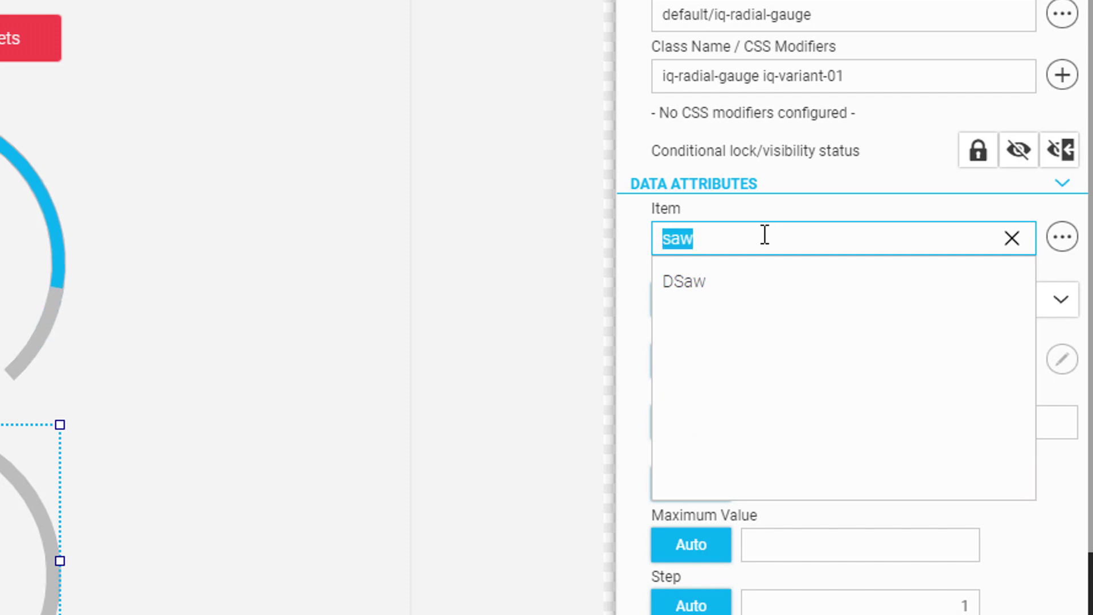
type("s")
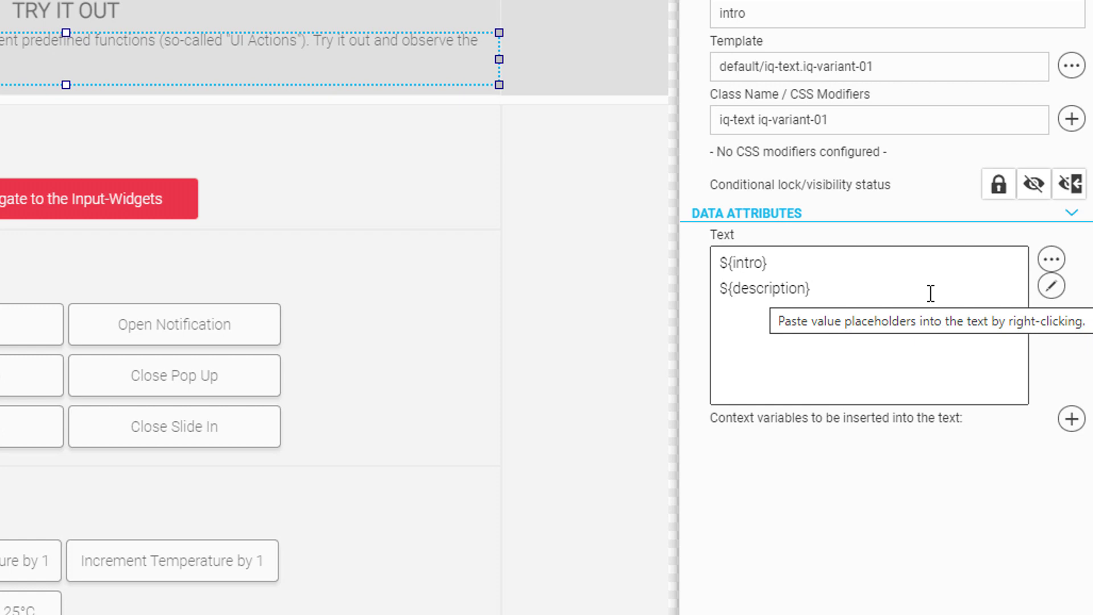
- Open Edit Localization Variable for 'intro' from the pencil beside the Text field
left_click(1051, 286)
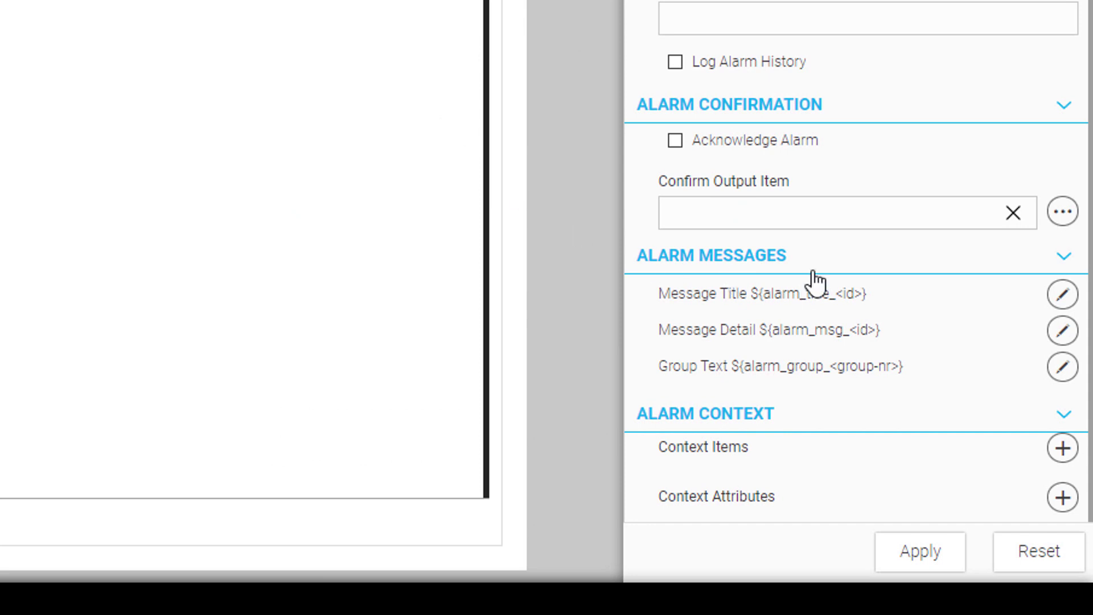
- Review the alarm Message Title localization texts, then close the dialog without changes
left_click(1063, 294)
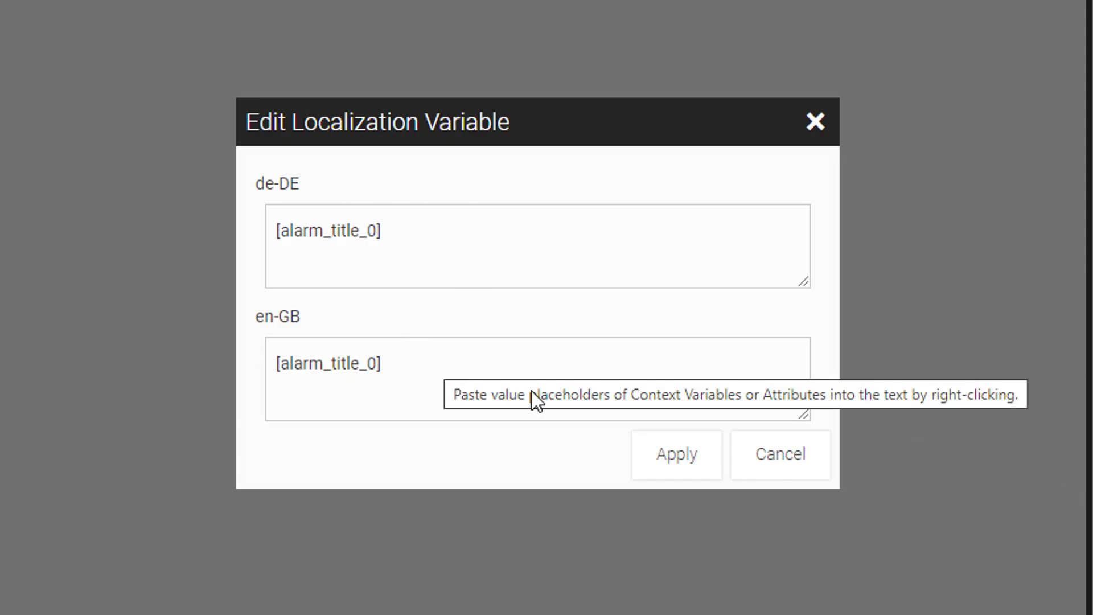
left_click(783, 474)
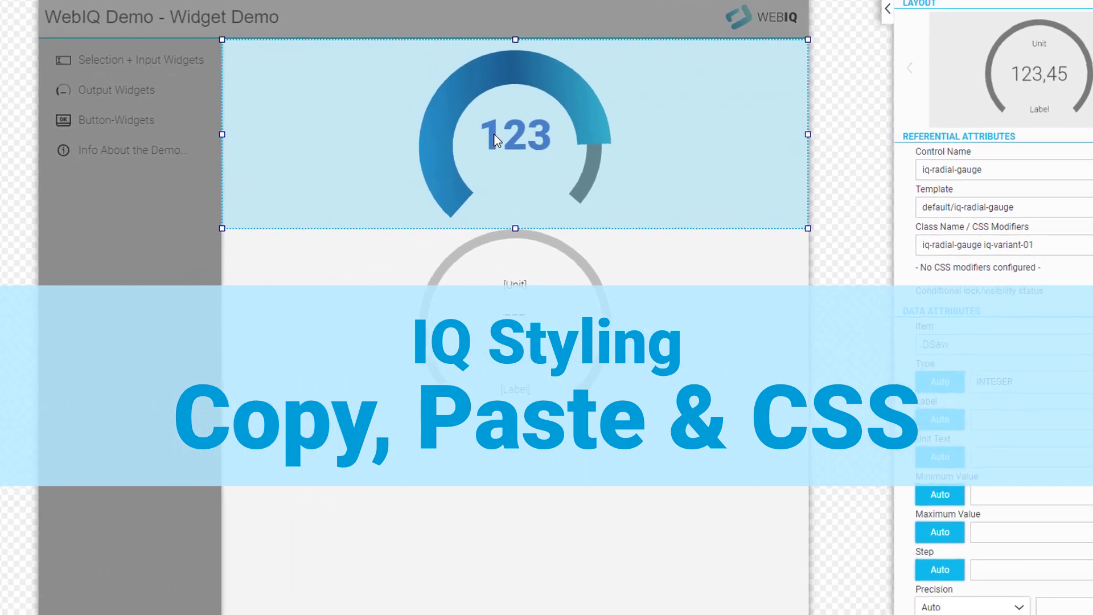
- Copy the top gauge's style and paste it onto the lower gauge
right_click(494, 134)
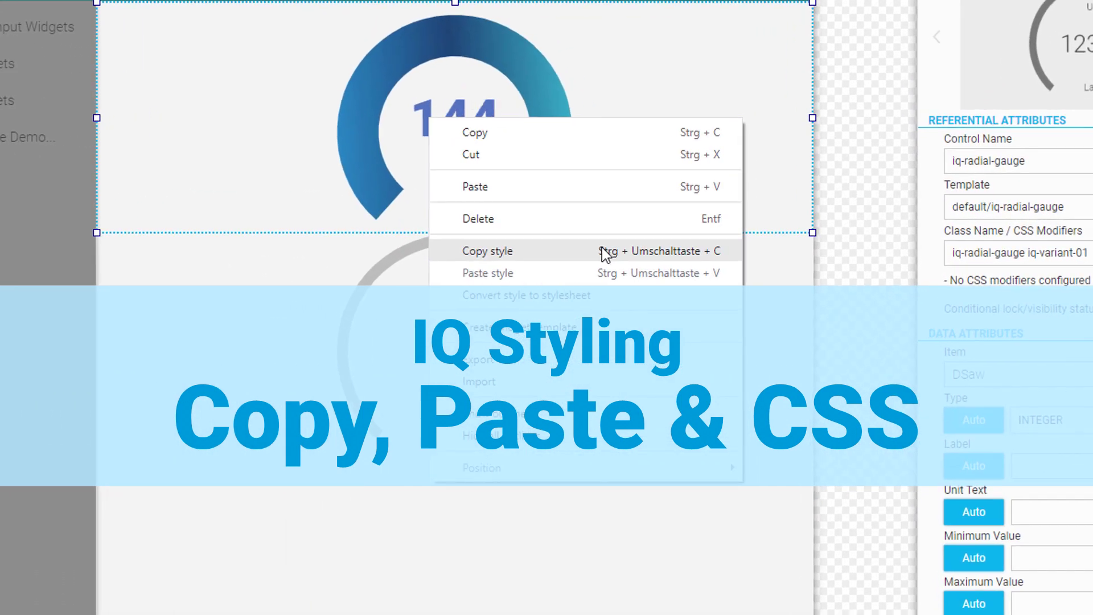
left_click(605, 252)
right_click(478, 300)
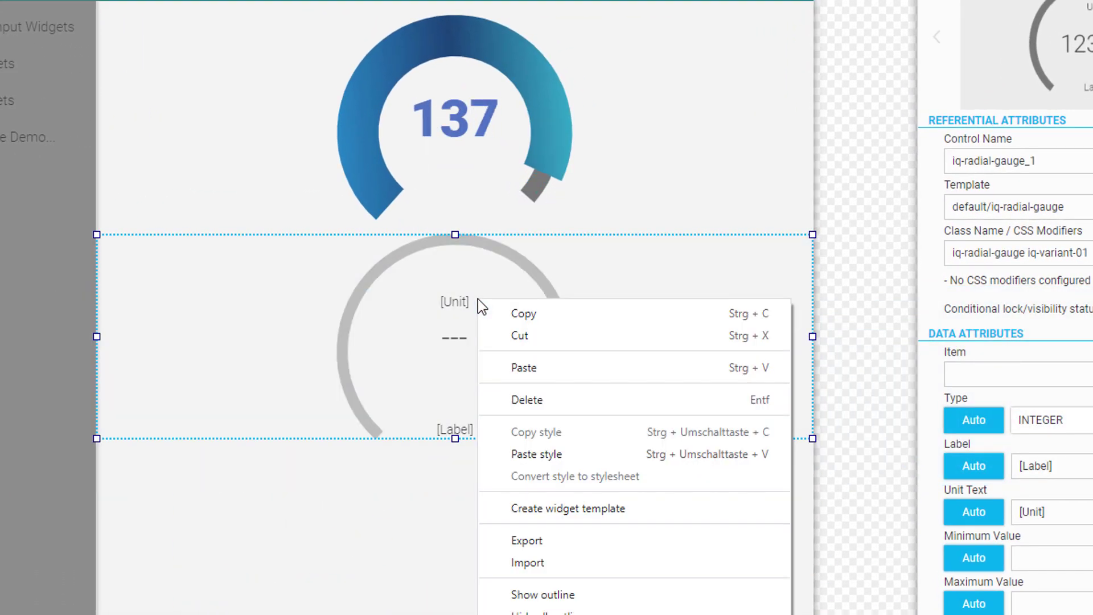
left_click(553, 454)
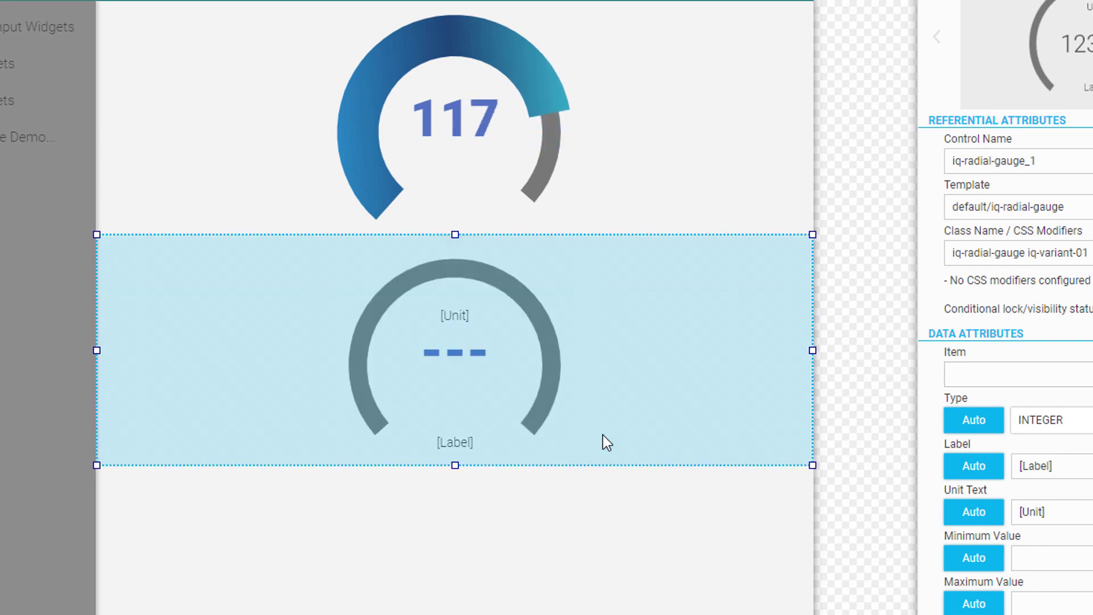
- Set the lower gauge's data item to DSaw
left_click(978, 374)
type("DSaw")
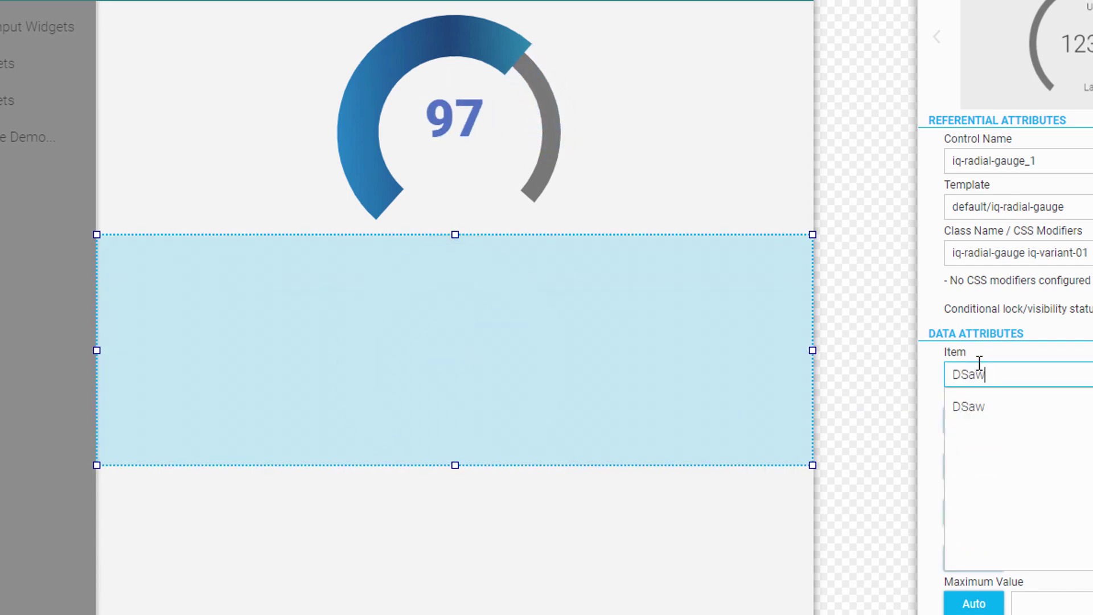
key("Return")
- Convert the lower gauge's style to a stylesheet and begin naming it my-radial
right_click(488, 336)
left_click(612, 473)
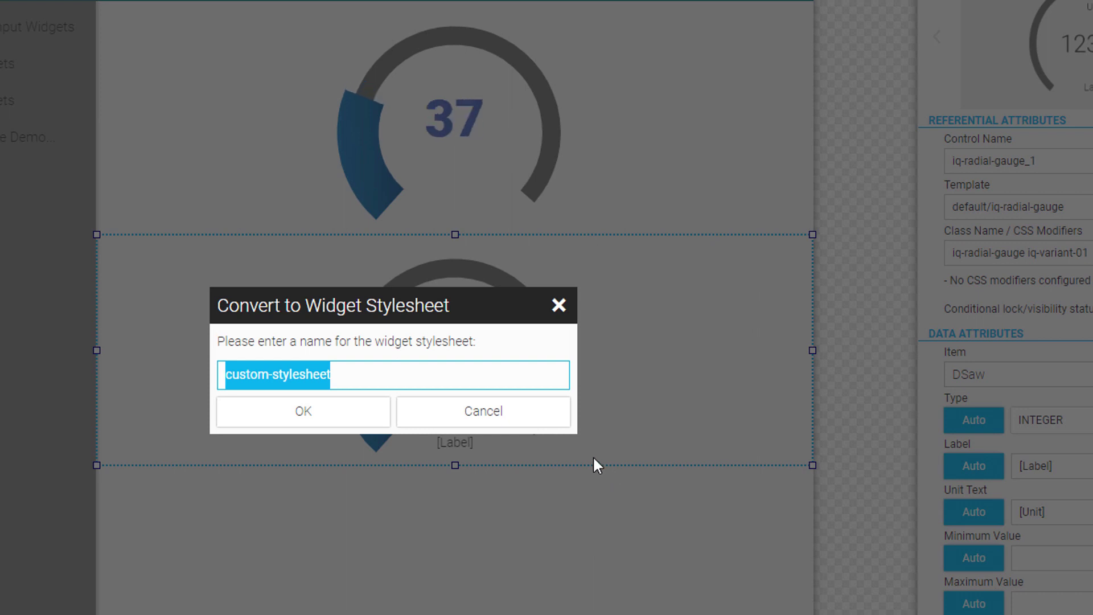
type("my-r")
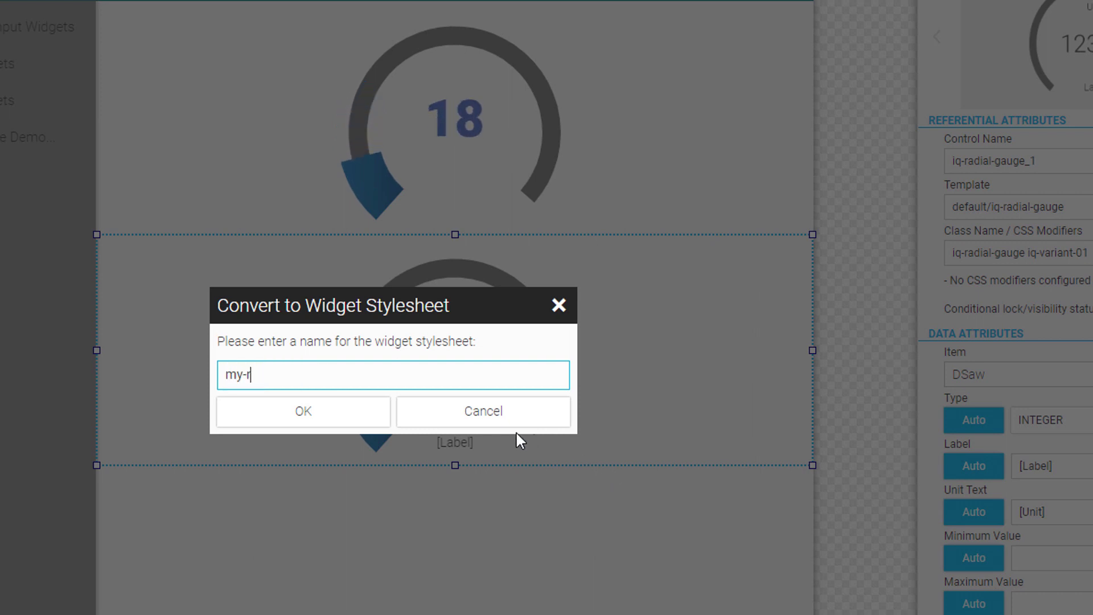